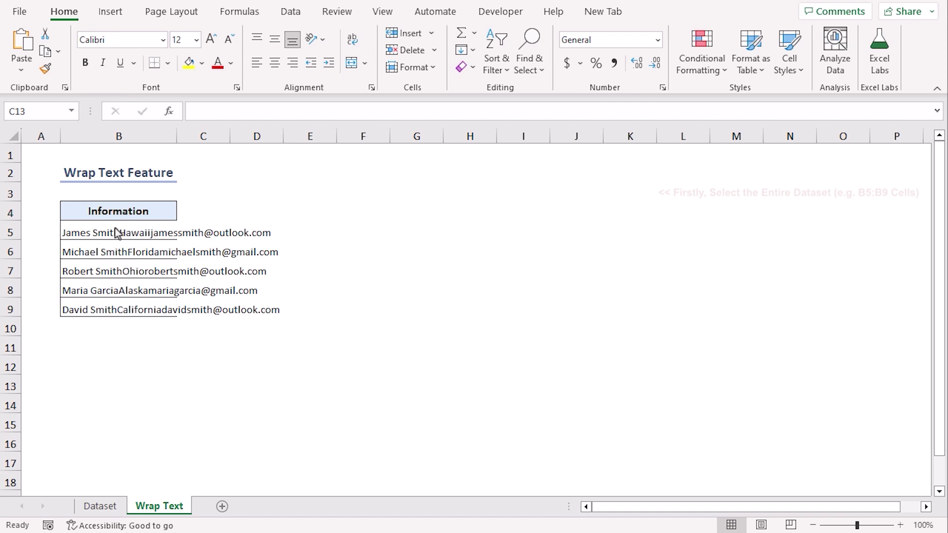
Apply Wrap Text to the five entries in B5:B9 so they stay within column B
drag(118, 232, 127, 301)
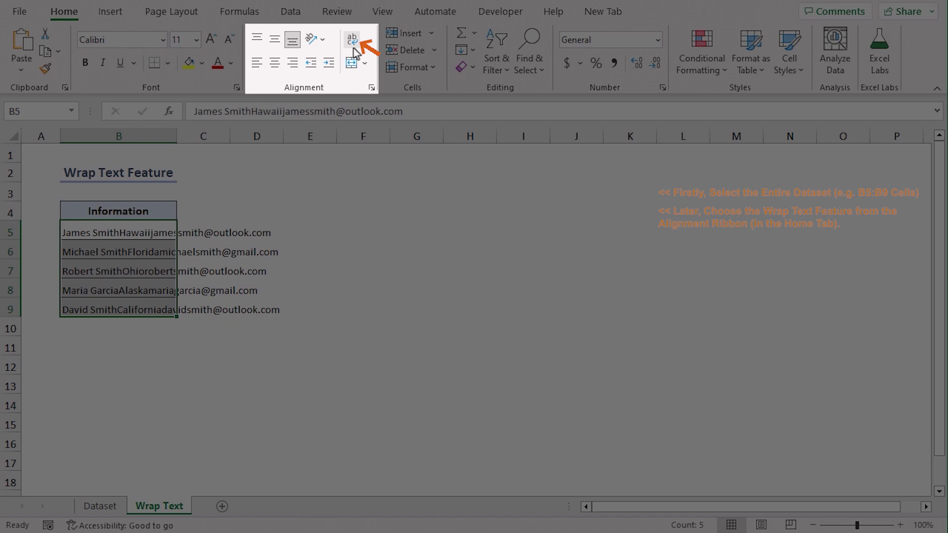
click(352, 39)
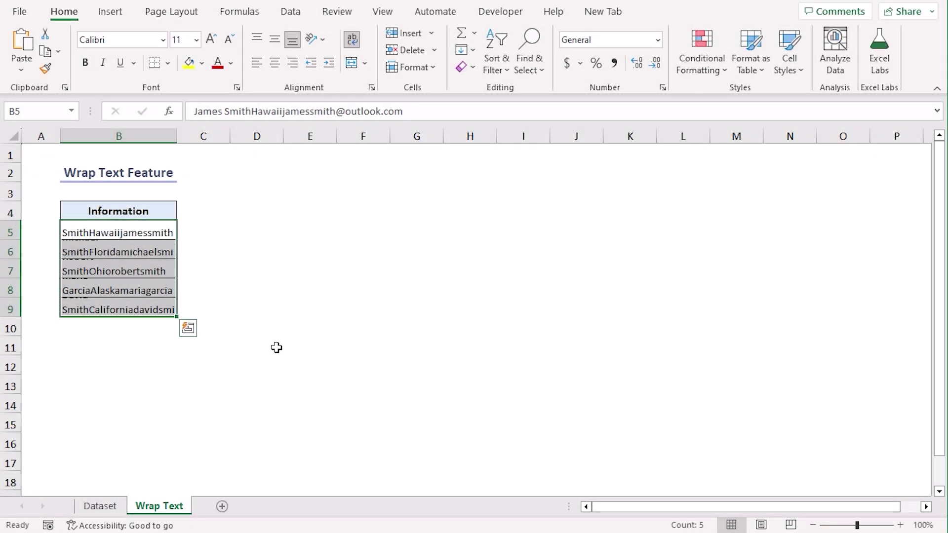
click(277, 348)
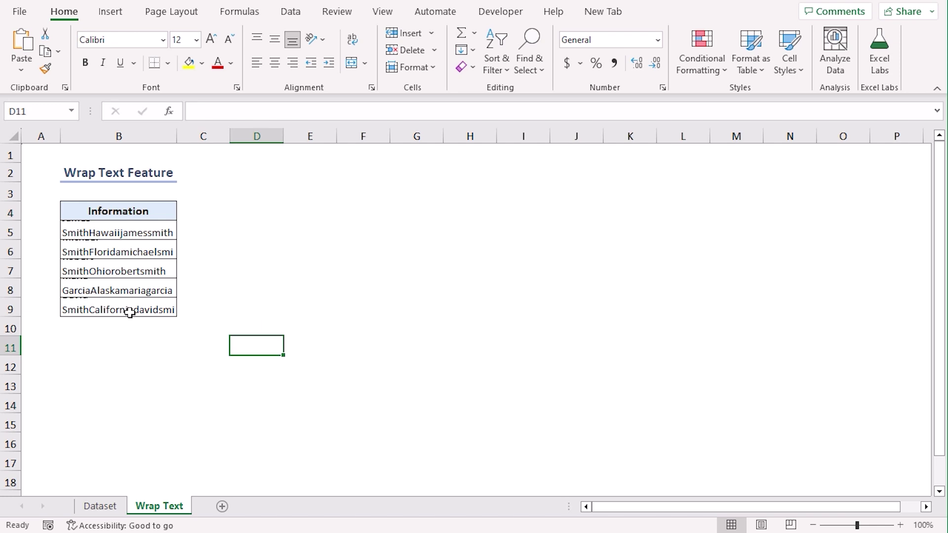
AutoFit the row height of rows 5–9 to the wrapped entries, then go to the Line Break sheet
drag(147, 226, 173, 309)
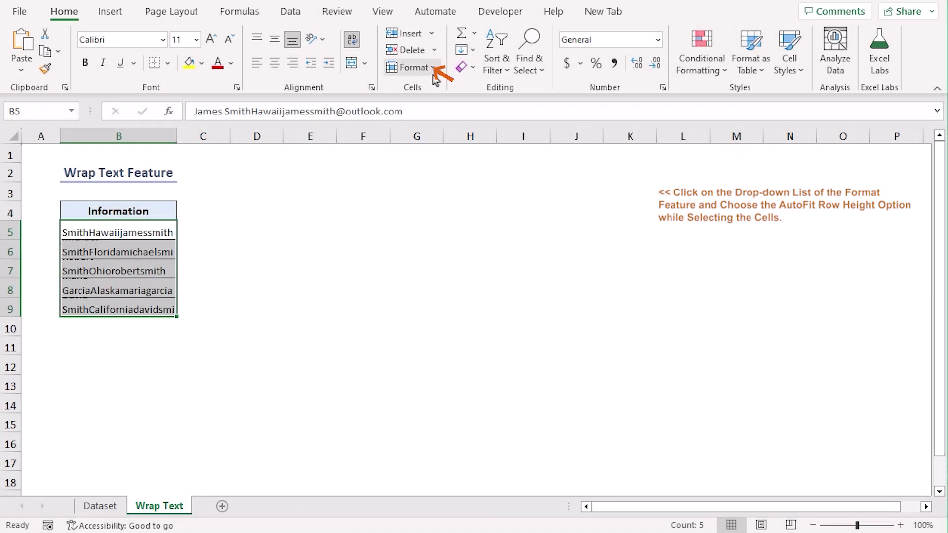
click(433, 68)
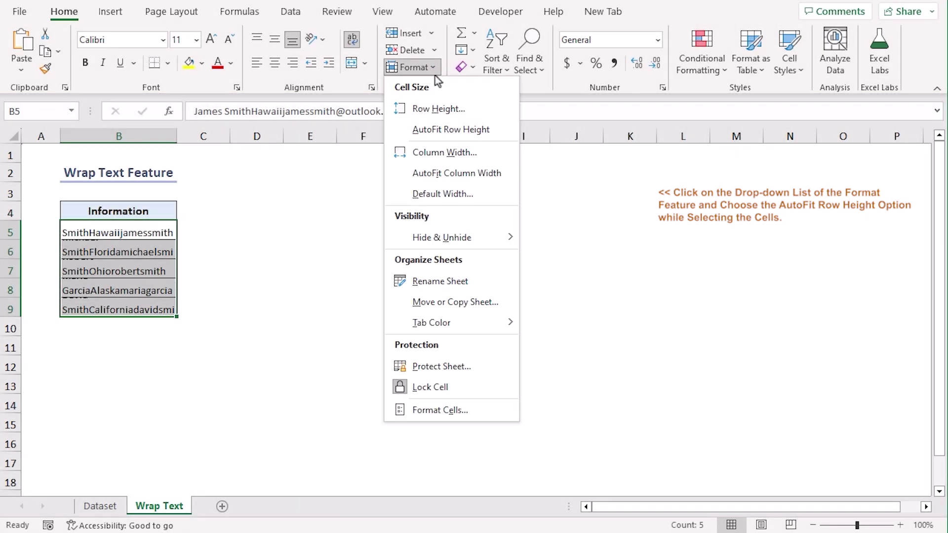
click(490, 130)
click(289, 266)
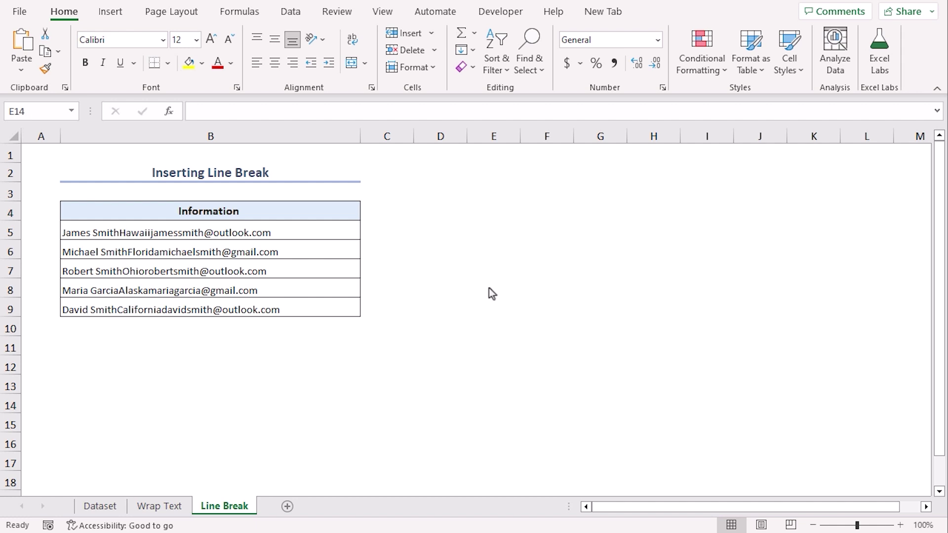
Insert Alt+Enter line breaks in B5 after the name and after the state
click(289, 233)
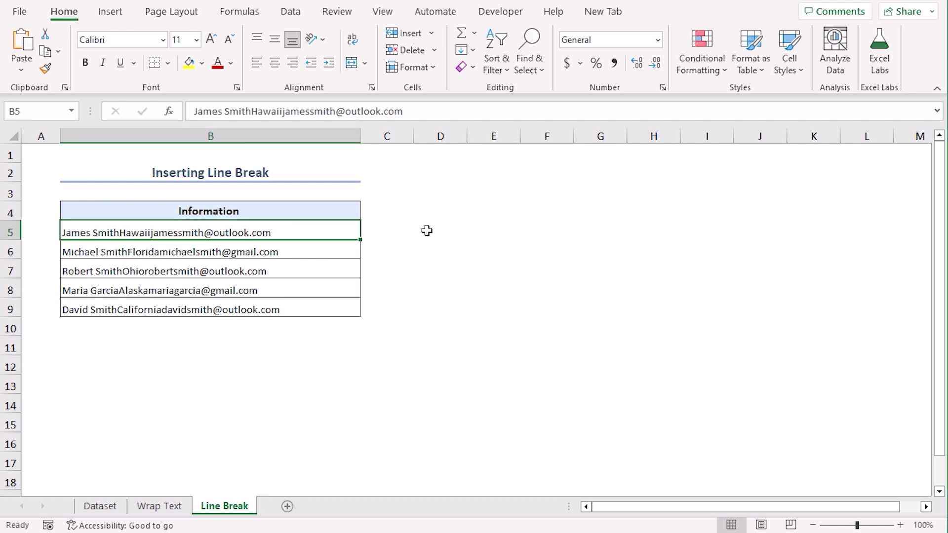
double_click(291, 231)
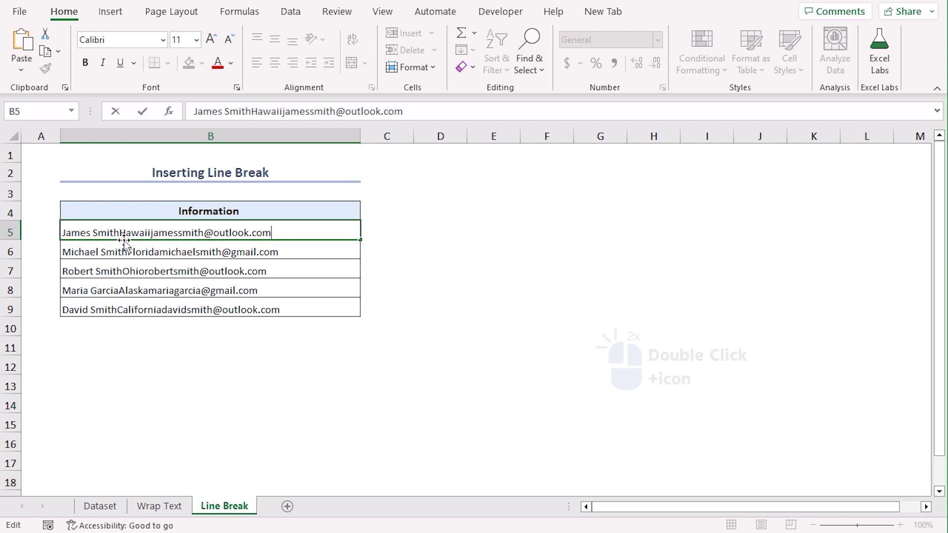
click(119, 233)
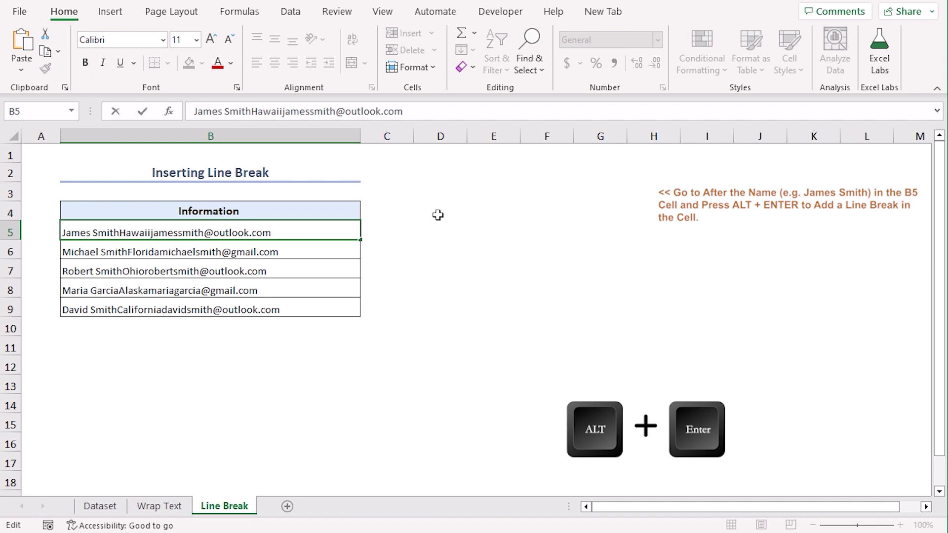
key(alt+Return)
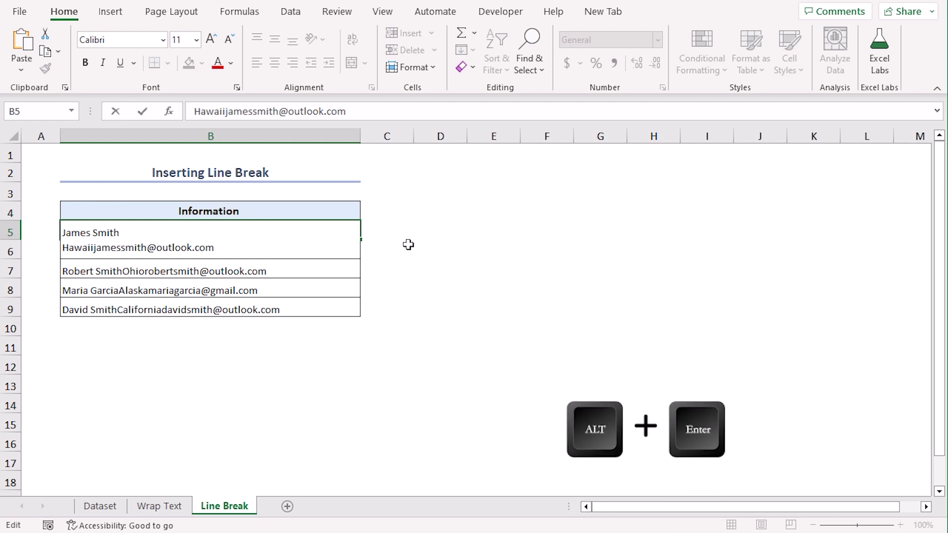
key(alt+Return)
key(Return)
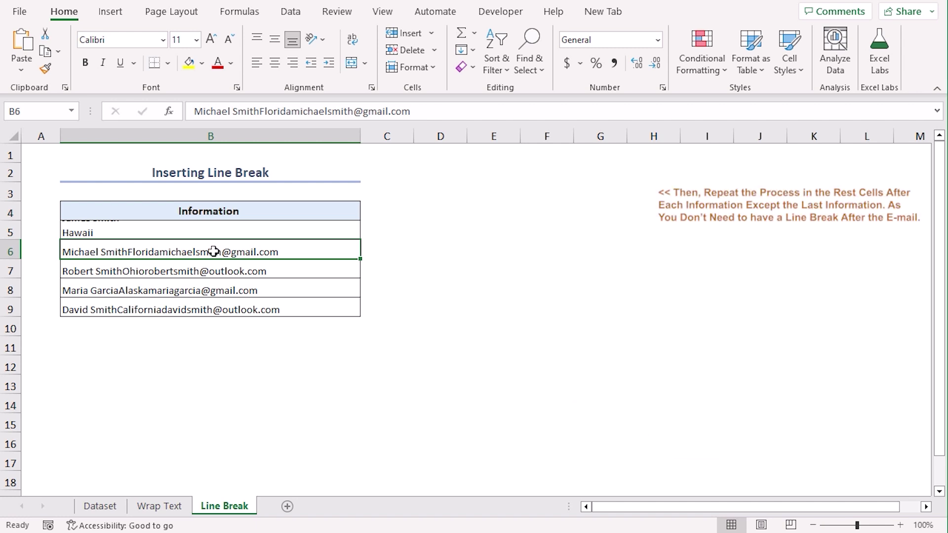
Add line breaks after the name and after the state in B6 and B7
double_click(130, 252)
key(alt+Return)
key(Right)
key(Right)
key(Right)
key(Right)
key(Right)
key(Right)
key(Right)
key(alt+Return)
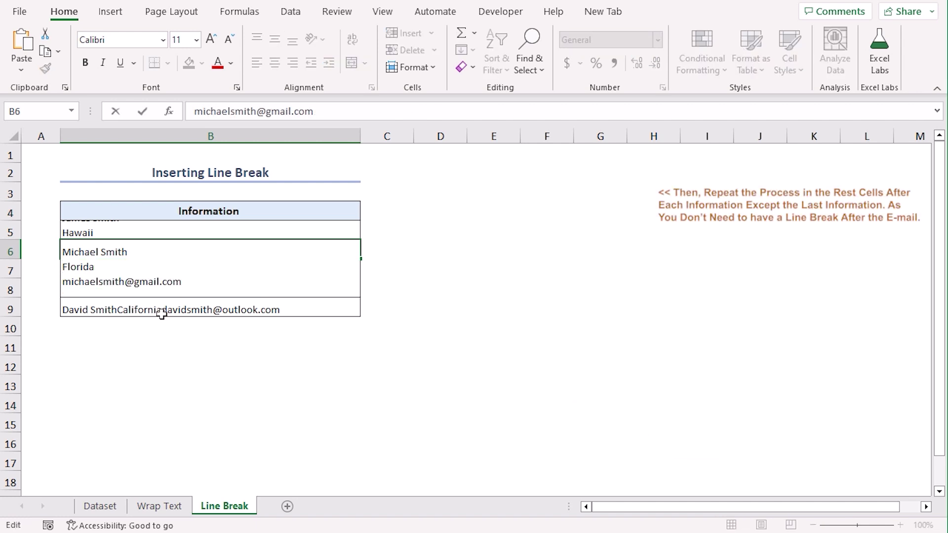
key(Return)
double_click(118, 271)
key(alt+Return)
key(Right)
key(Right)
key(Right)
key(Right)
key(alt+Return)
key(Return)
Add the same name and state line breaks in B8 and B9
double_click(119, 291)
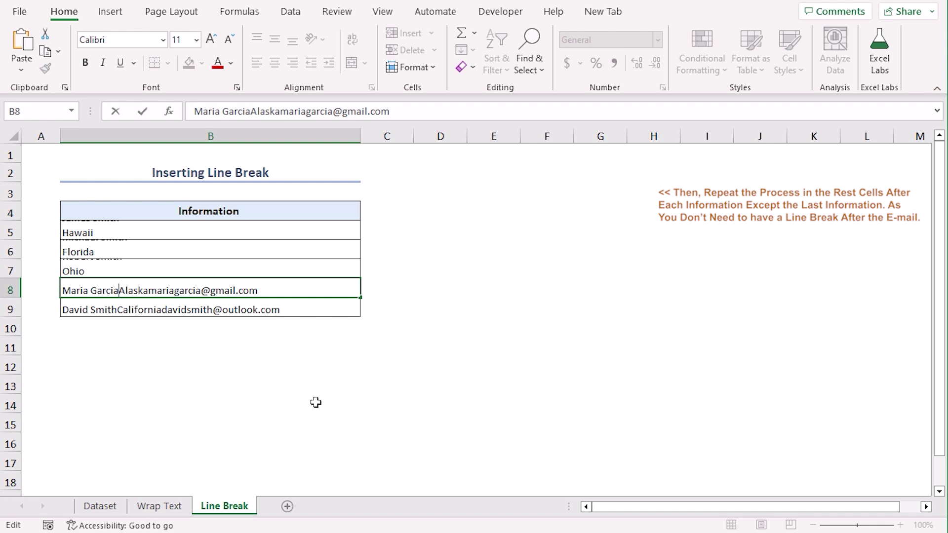
key(alt+Return)
key(Right)
key(Right)
key(Right)
key(Right)
key(Right)
key(Right)
key(alt+Return)
key(Return)
key(F2)
click(116, 310)
key(alt+Return)
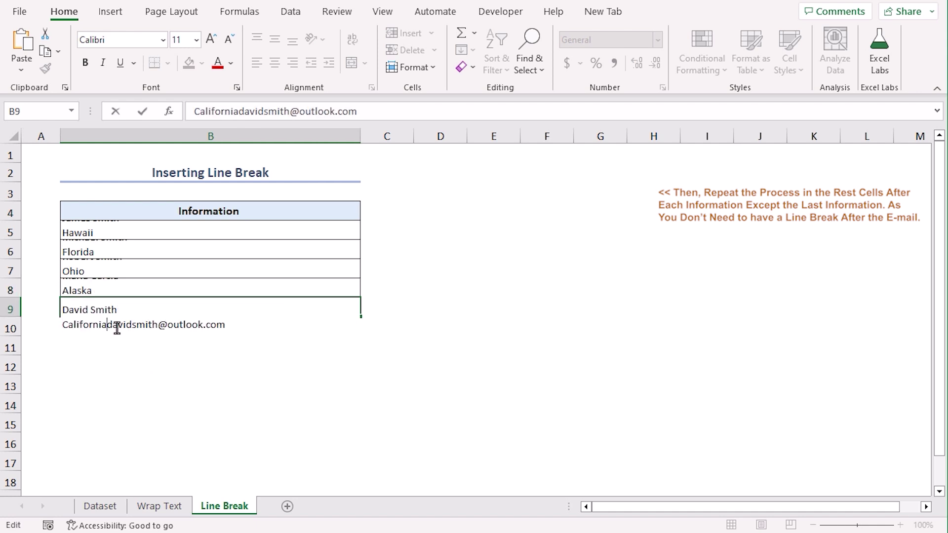
key(Right)
key(Right)
key(Right)
key(Right)
key(Right)
key(Right)
key(Right)
key(Right)
key(Right)
key(Right)
key(alt+Return)
click(271, 359)
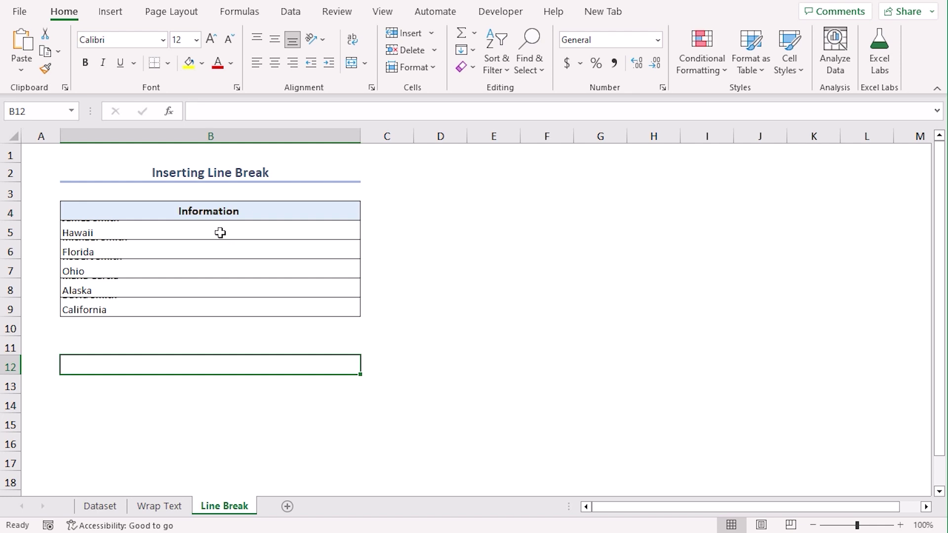
AutoFit rows 5–9 so all three lines of each B5:B9 entry are visible
drag(220, 233, 225, 301)
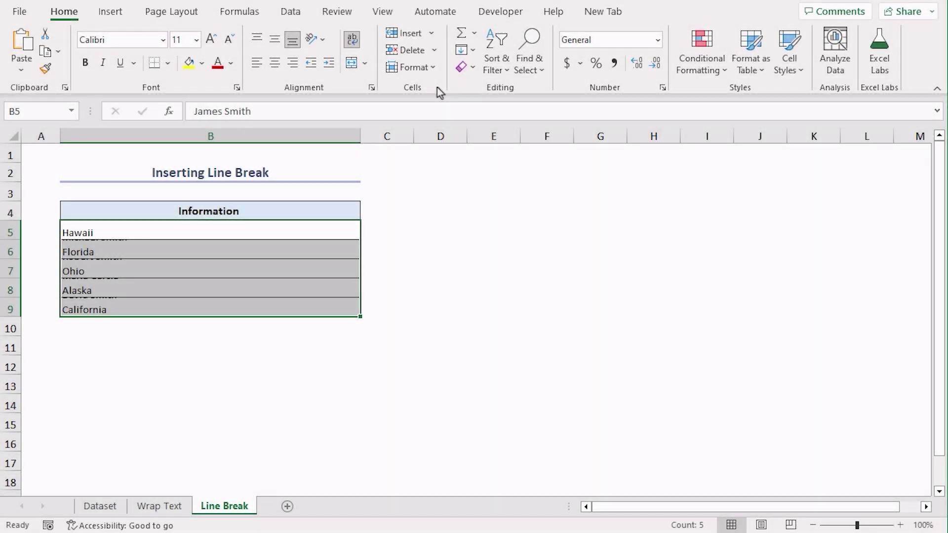
click(430, 68)
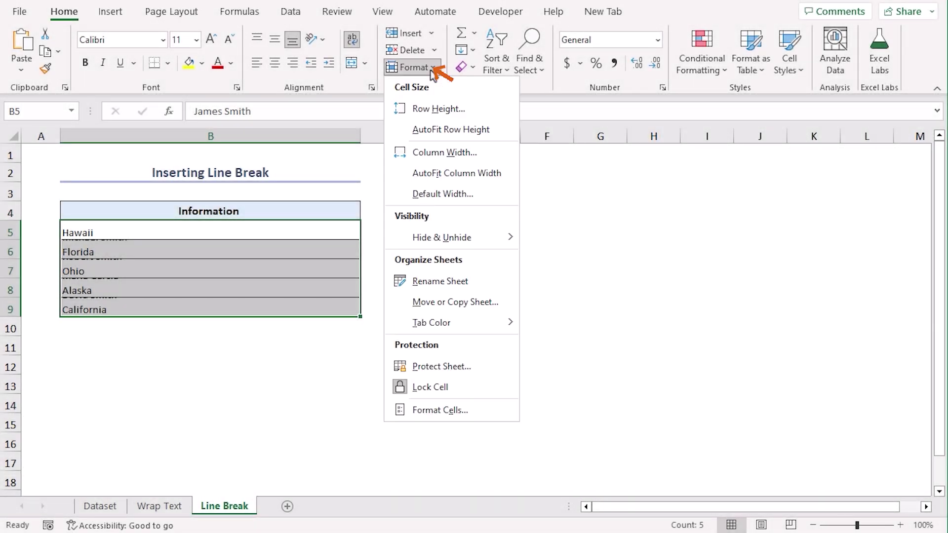
click(450, 130)
click(547, 331)
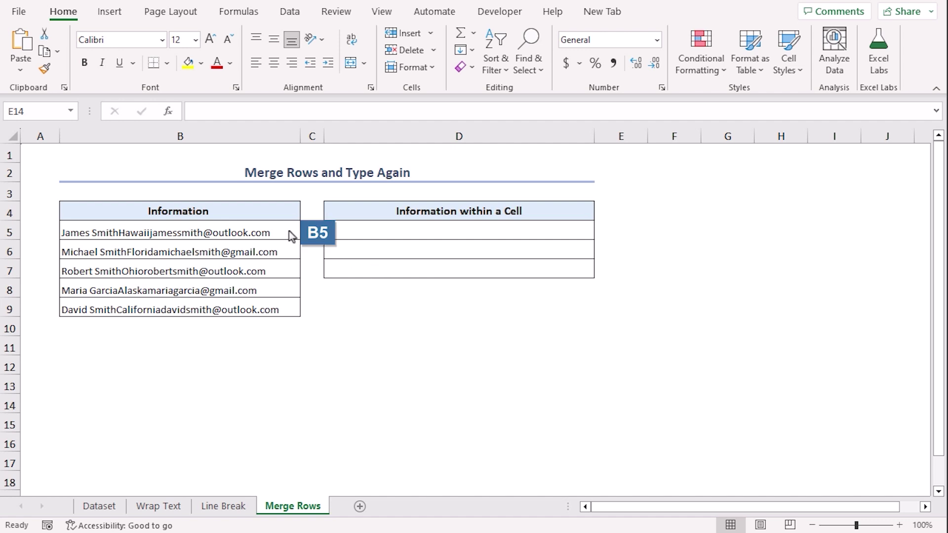
Merge D5:D7 with Merge & Center and apply Middle Align
drag(390, 228, 391, 263)
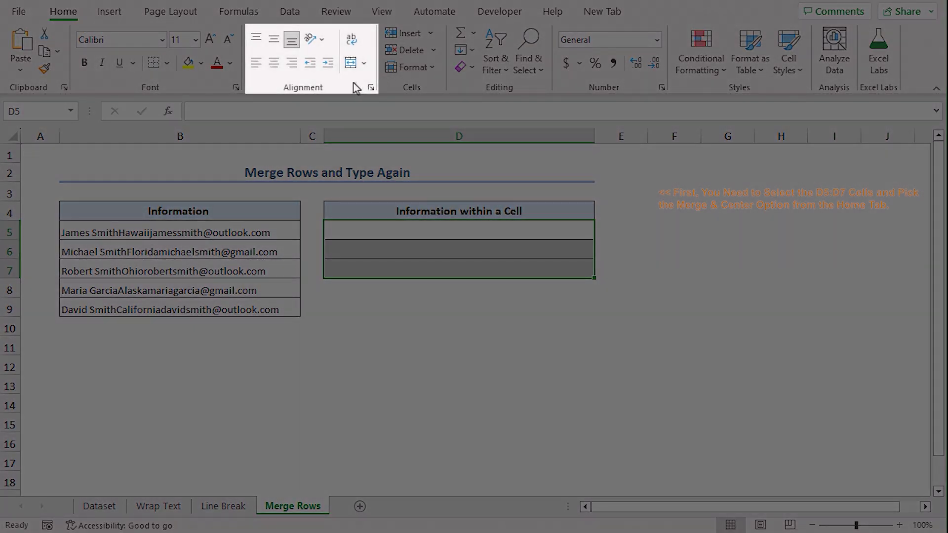
click(351, 62)
click(277, 42)
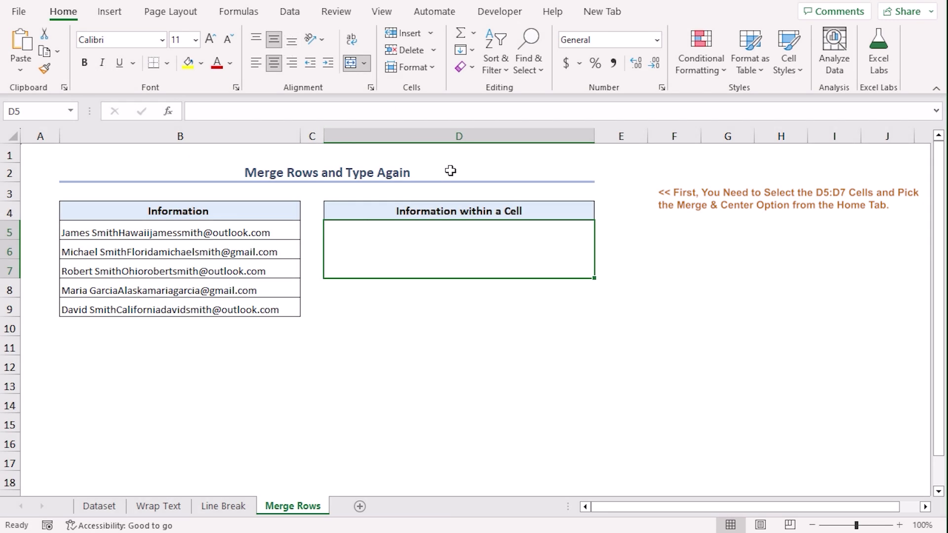
Copy the name from B5 into merged D5 after a 'Name : ' label
click(273, 226)
double_click(272, 225)
drag(118, 232, 58, 237)
key(ctrl+c)
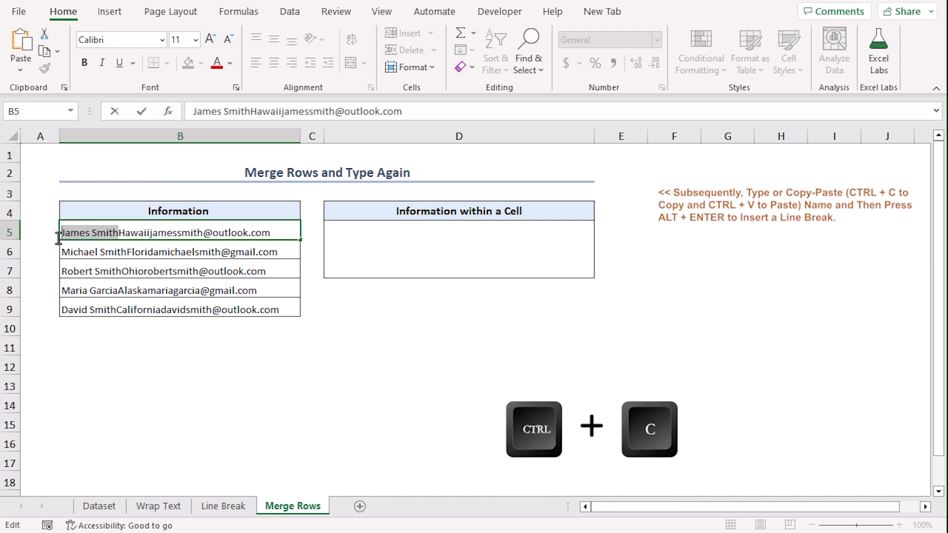
click(405, 240)
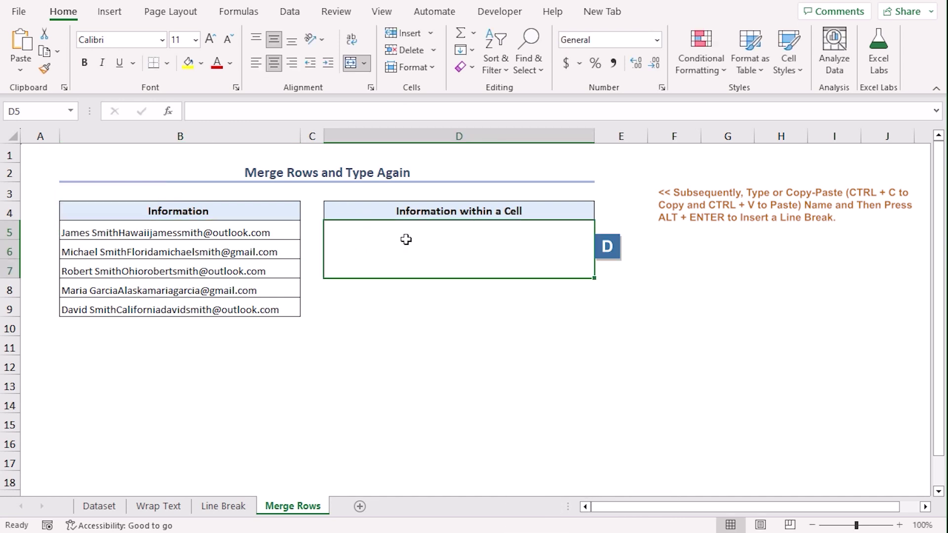
text(Name :)
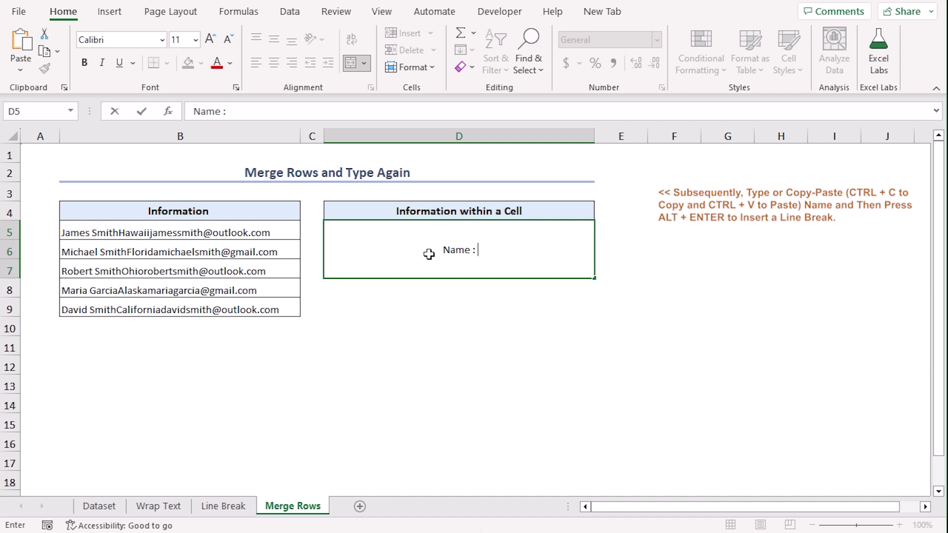
key(ctrl+v)
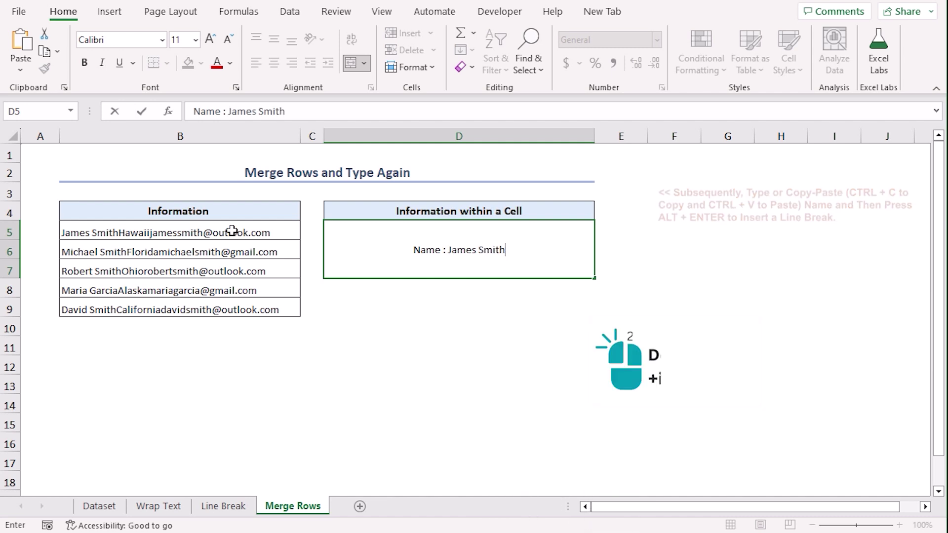
click(232, 230)
Add a second line in D5 with 'State : ' followed by the state copied from B5
double_click(117, 232)
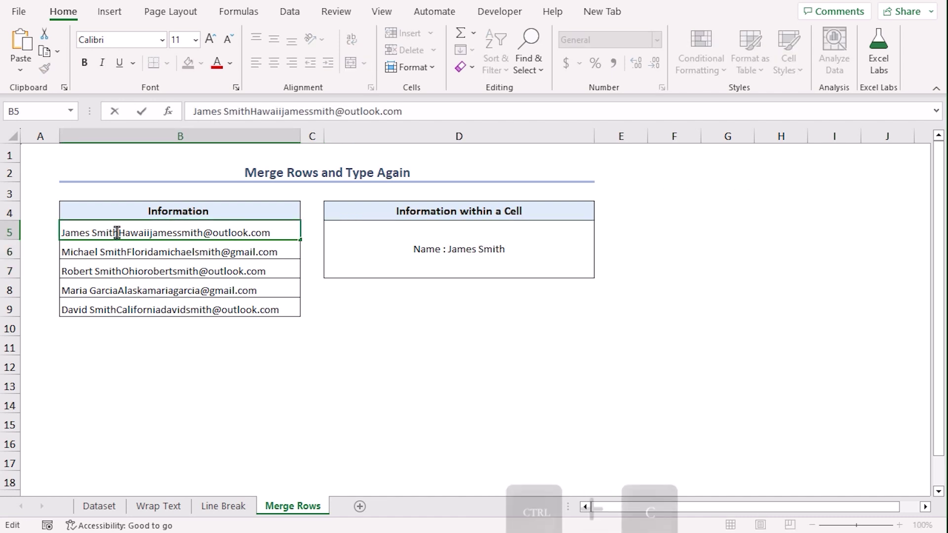
drag(117, 233, 146, 233)
key(ctrl+c)
click(445, 237)
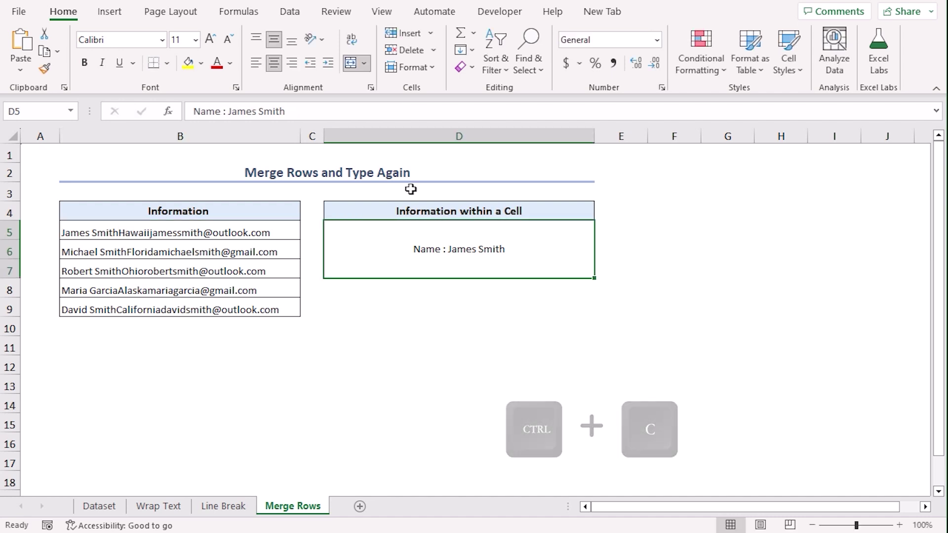
click(319, 113)
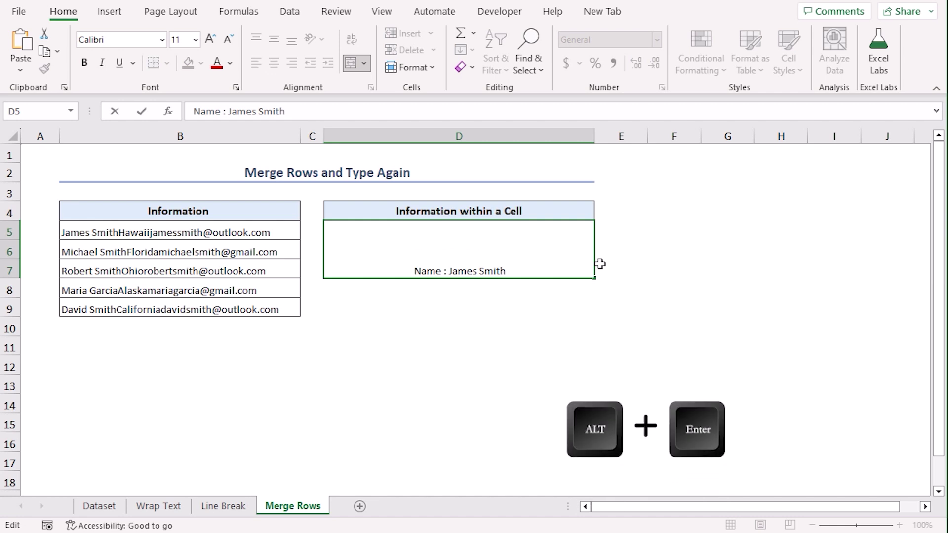
key(alt+Return)
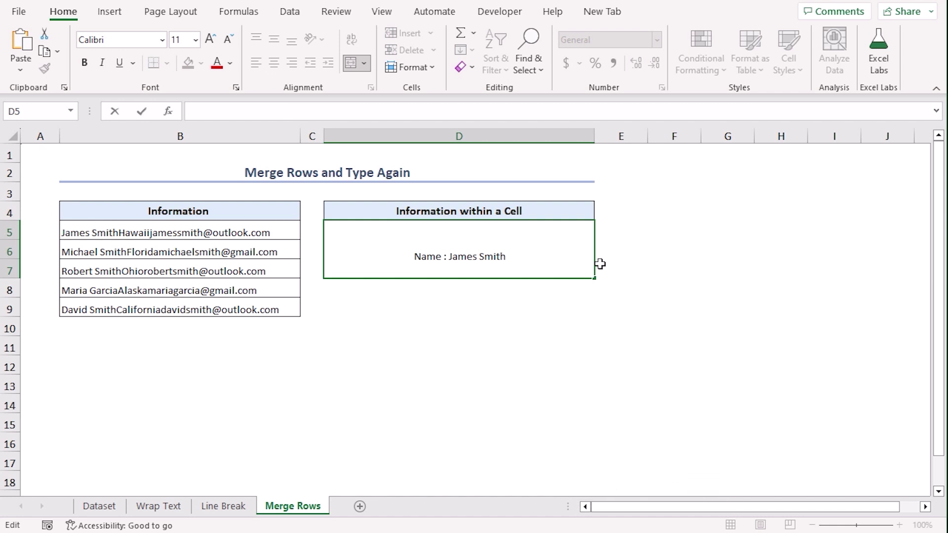
text(State :)
key(ctrl+v)
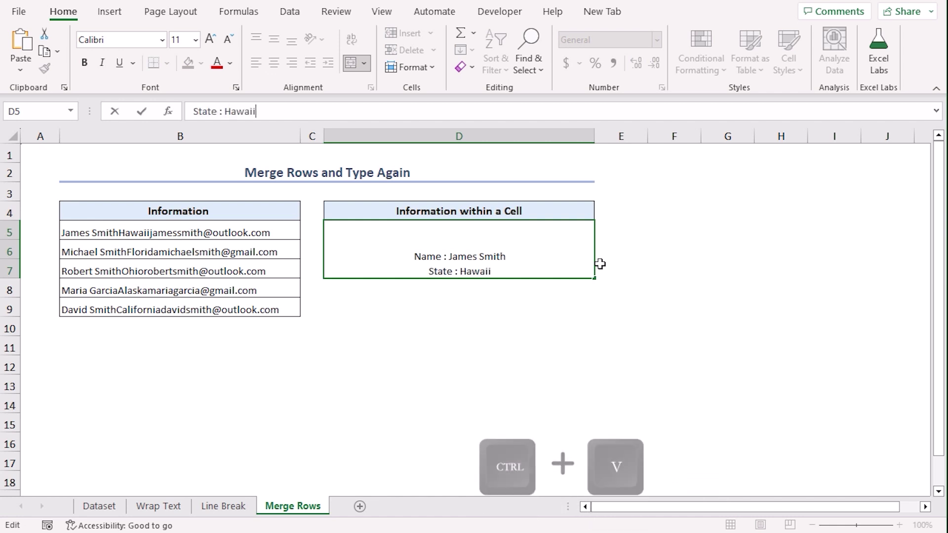
Add a third D5 line 'Email : ' with B5's copied e-mail address and commit it
click(220, 229)
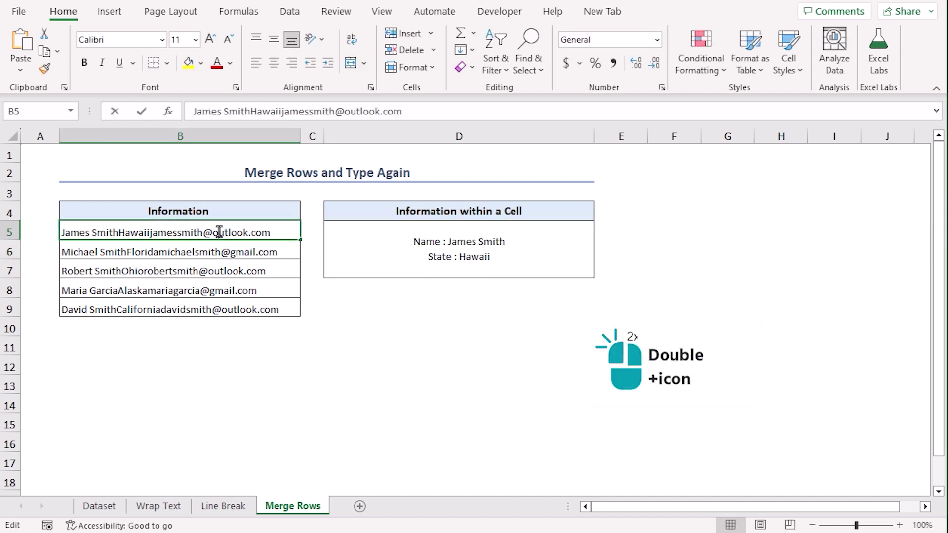
double_click(222, 232)
drag(270, 232, 150, 232)
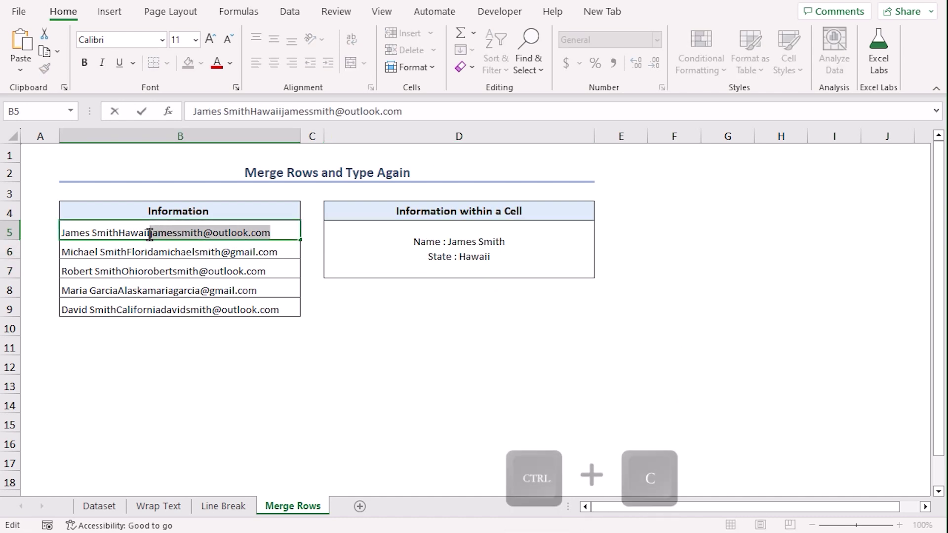
key(ctrl+c)
click(498, 275)
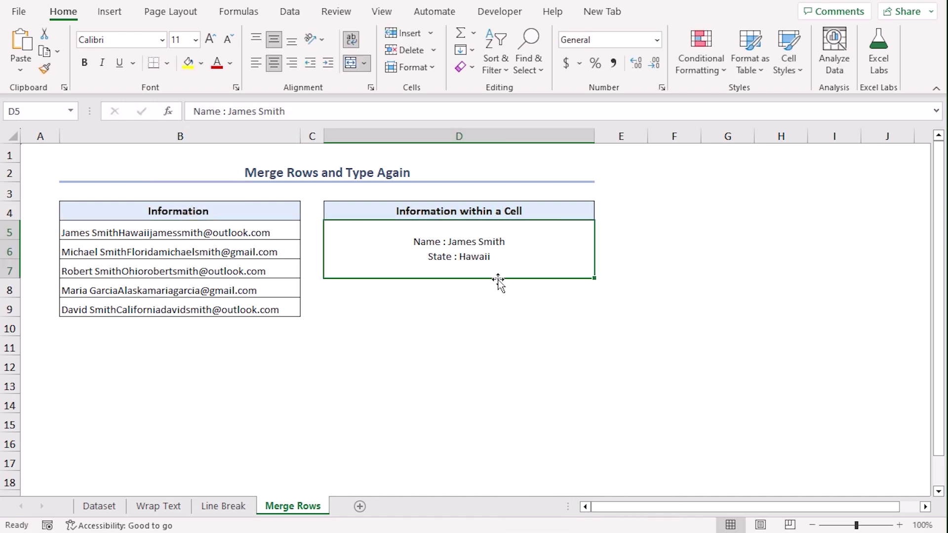
click(309, 111)
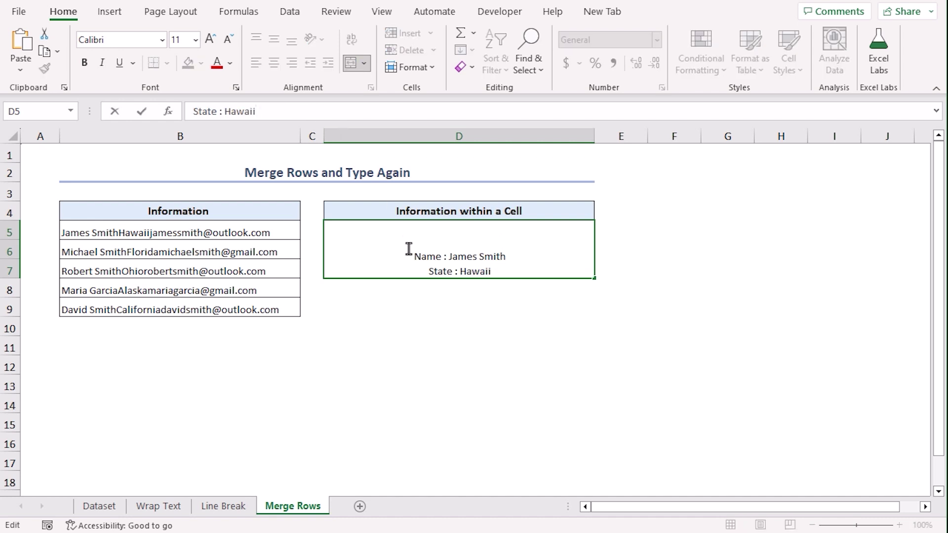
key(alt+Return)
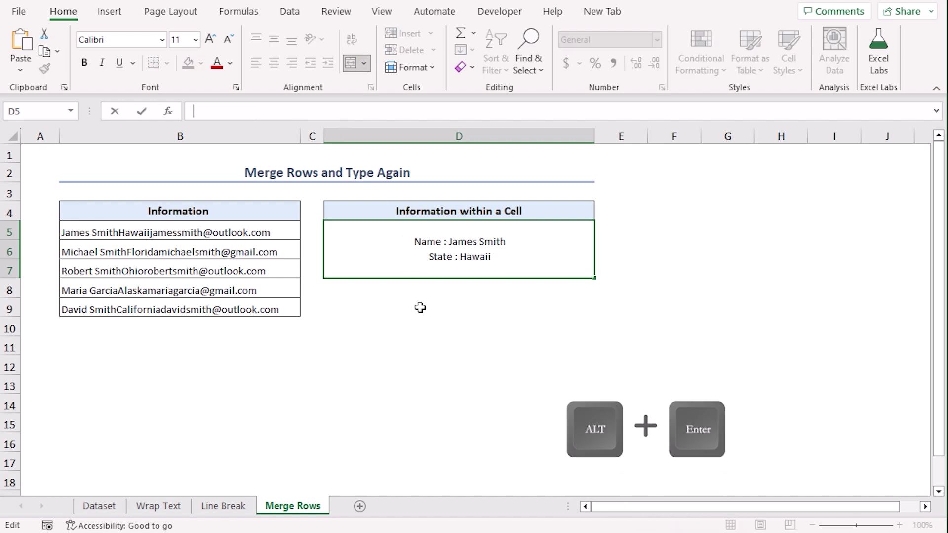
text(Email)
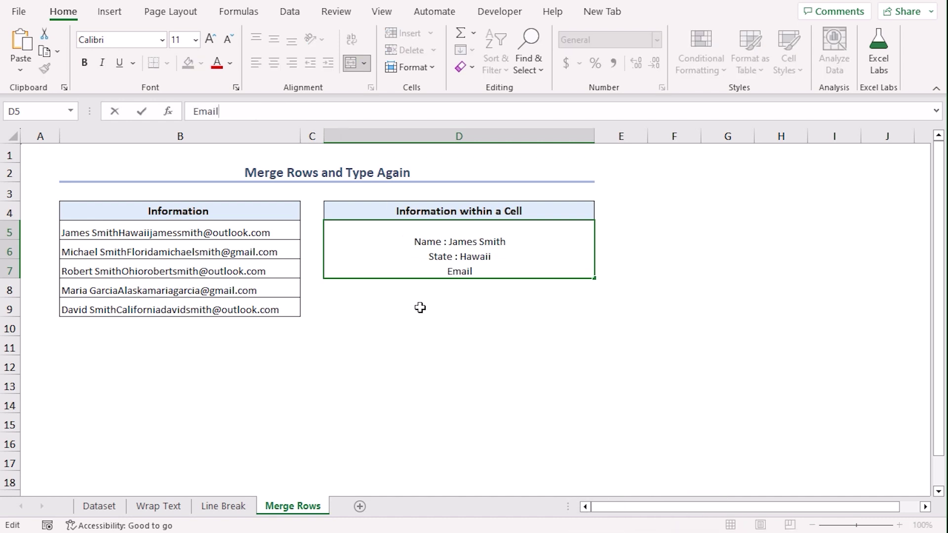
text( :)
key(ctrl+v)
key(Return)
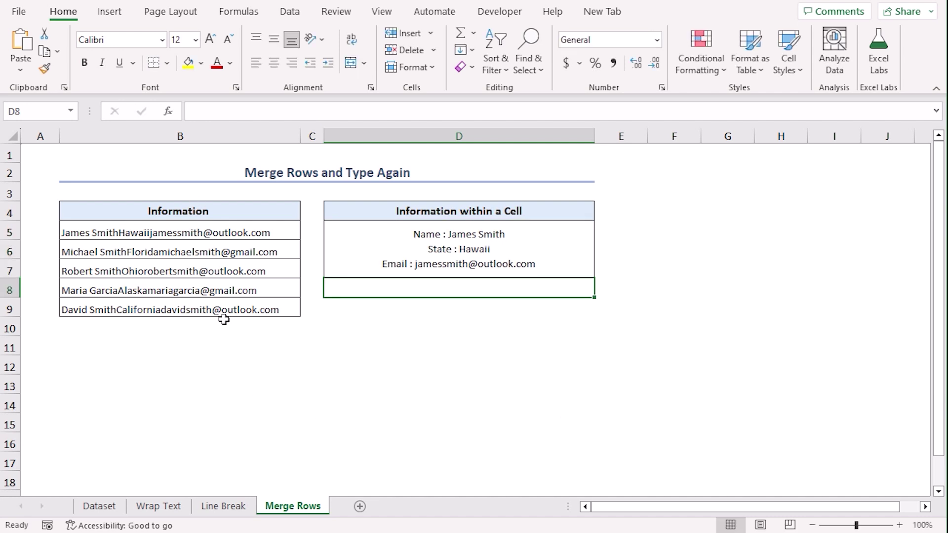
click(535, 339)
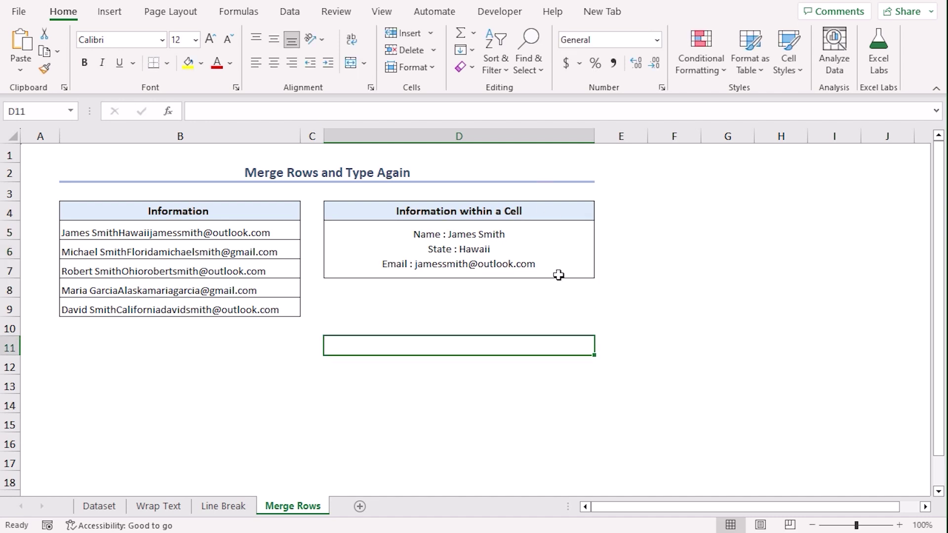